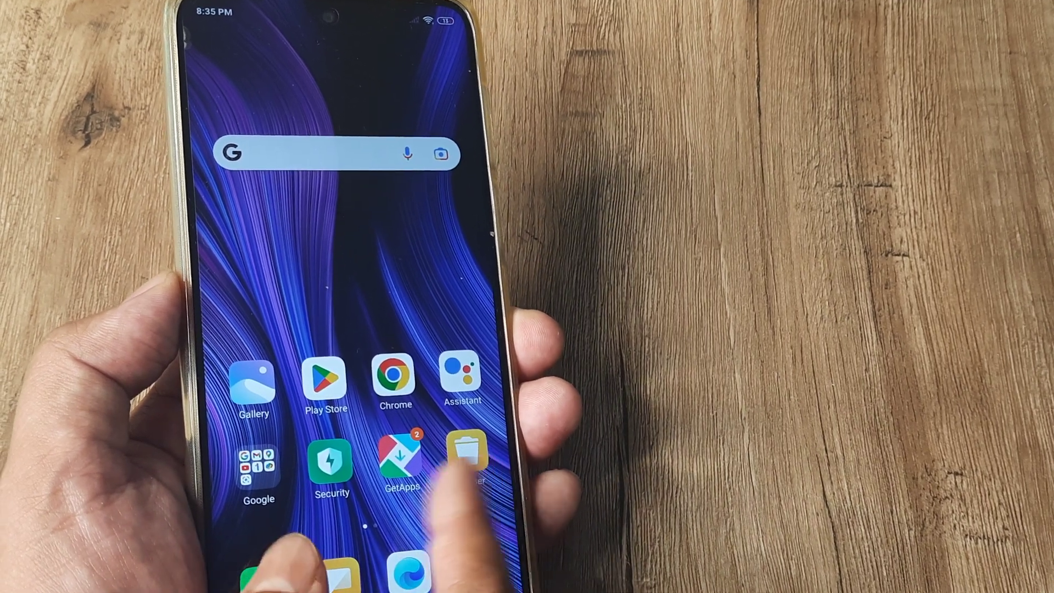
- Launch the Notes app from the second home-screen page
{"action": "left_click_drag", "start_coordinate": [461, 503], "coordinate": [272, 503]}
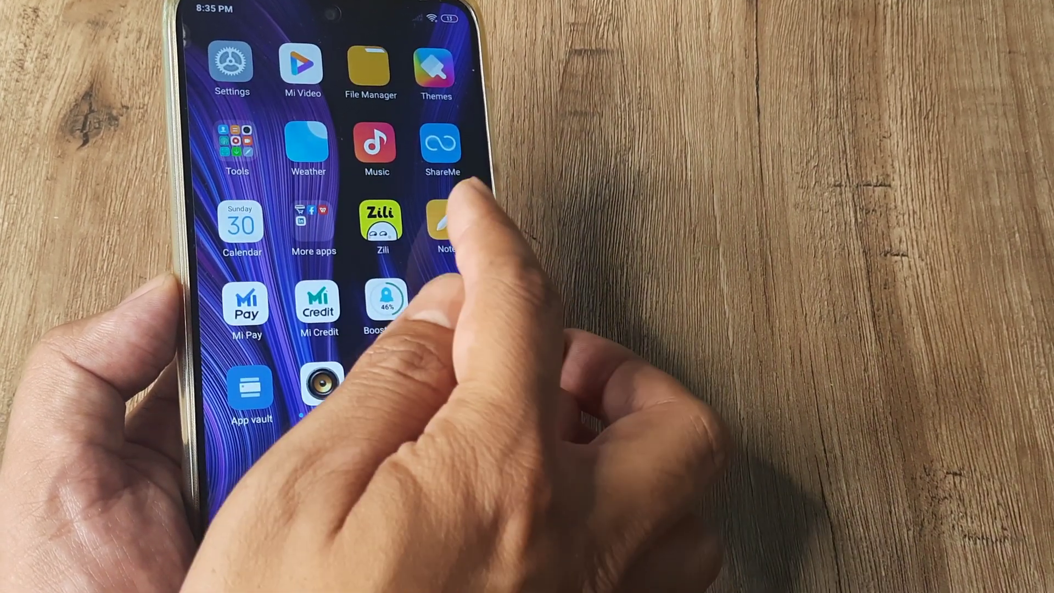
{"action": "left_click", "coordinate": [442, 219]}
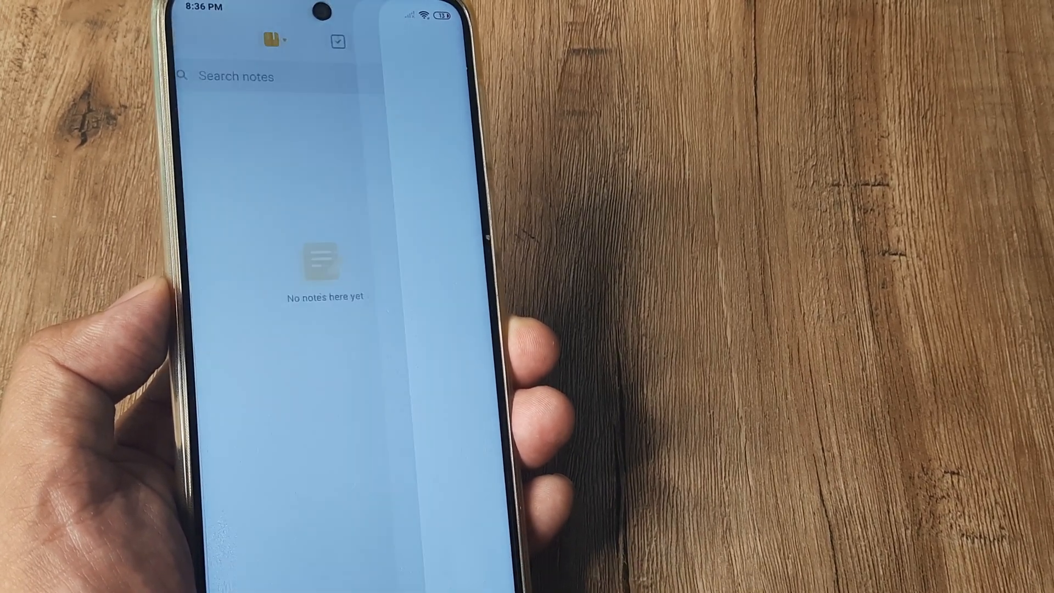
- Create a new note titled 'Birthday' with body text 'Dev birthday'
{"action": "left_click", "coordinate": [482, 558]}
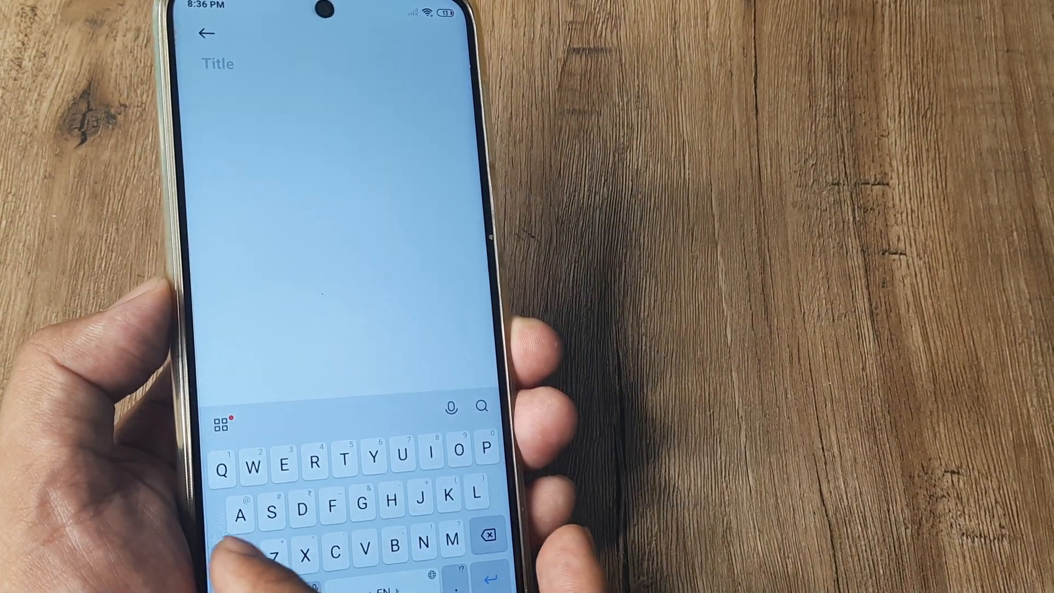
{"action": "left_click", "coordinate": [233, 562]}
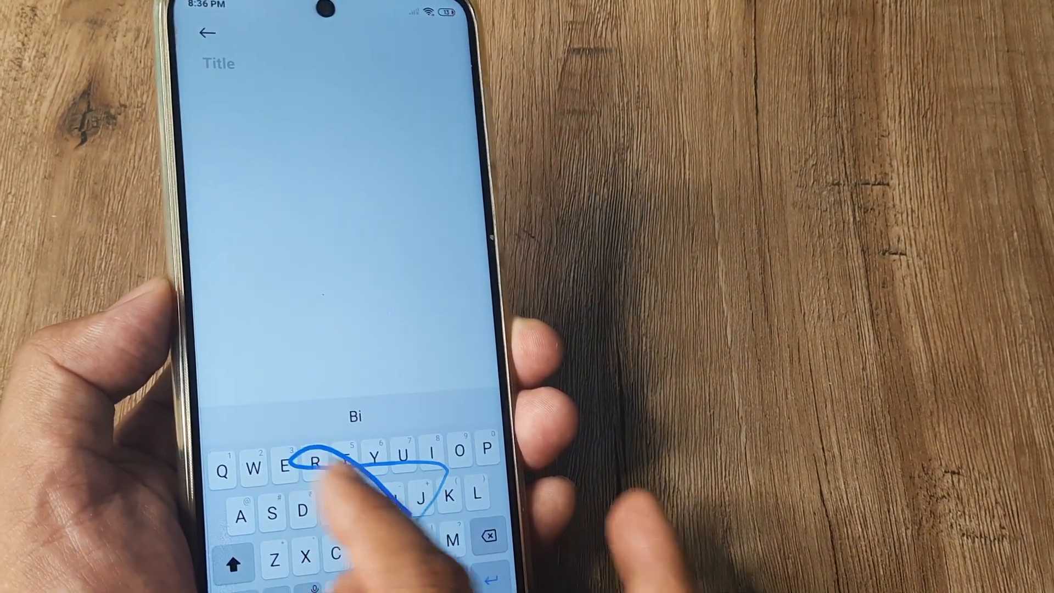
{"action": "type", "text": "Birthday"}
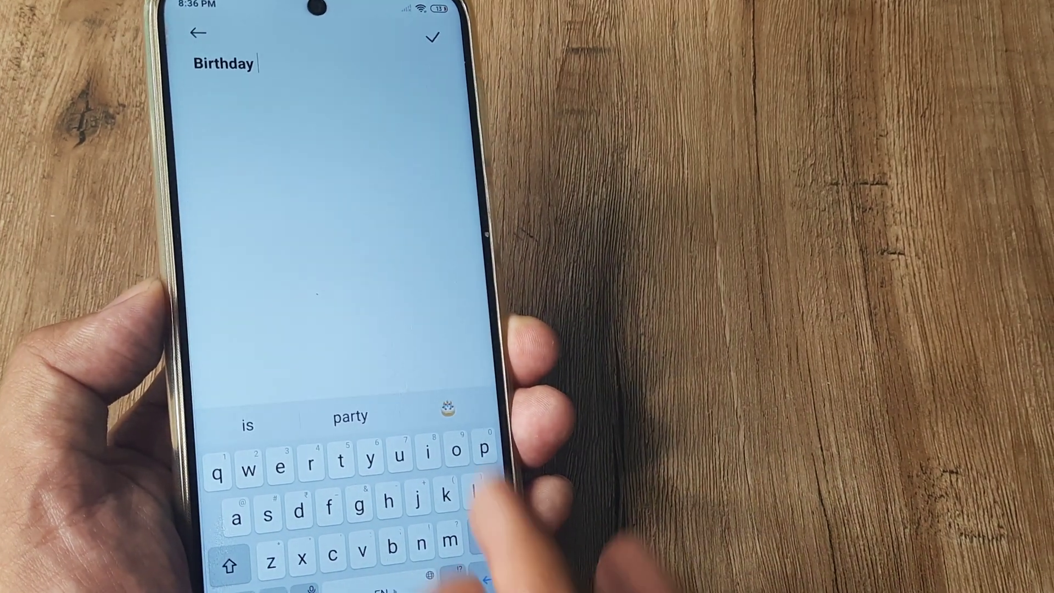
{"action": "left_click", "coordinate": [321, 206]}
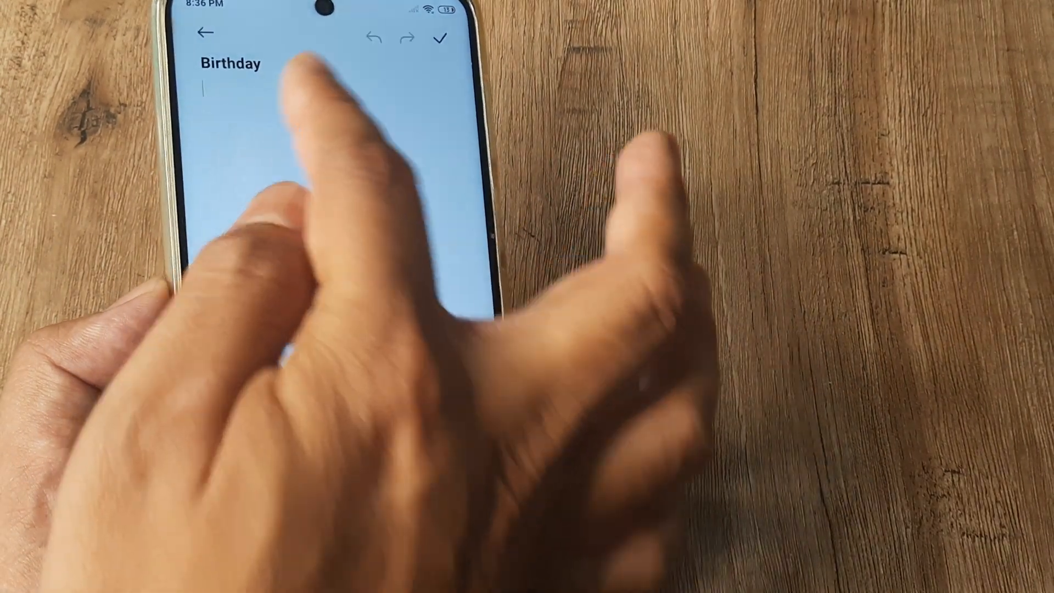
{"action": "type", "text": "De"}
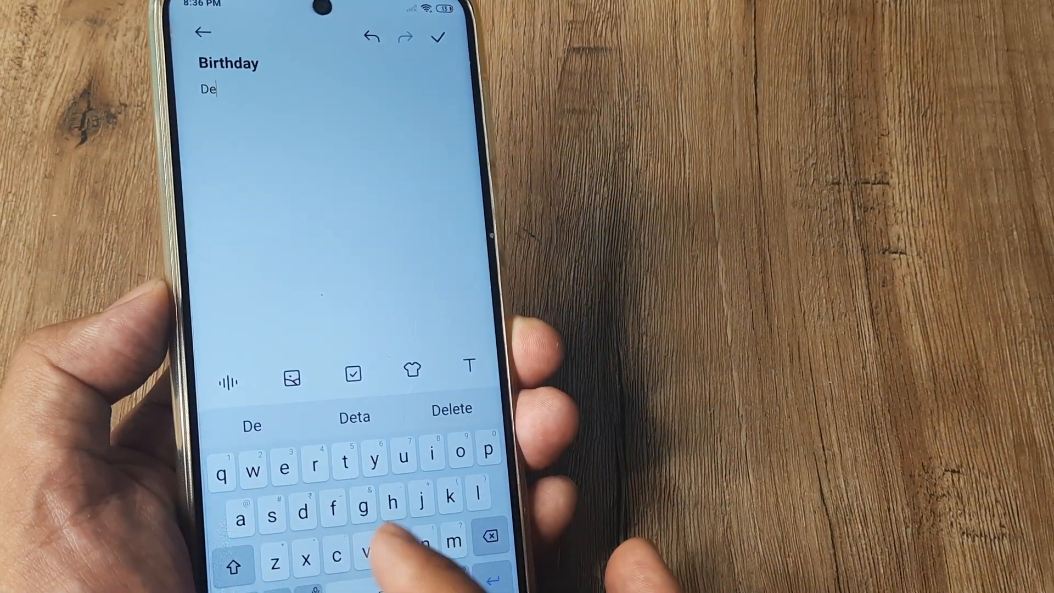
{"action": "type", "text": "v birthday"}
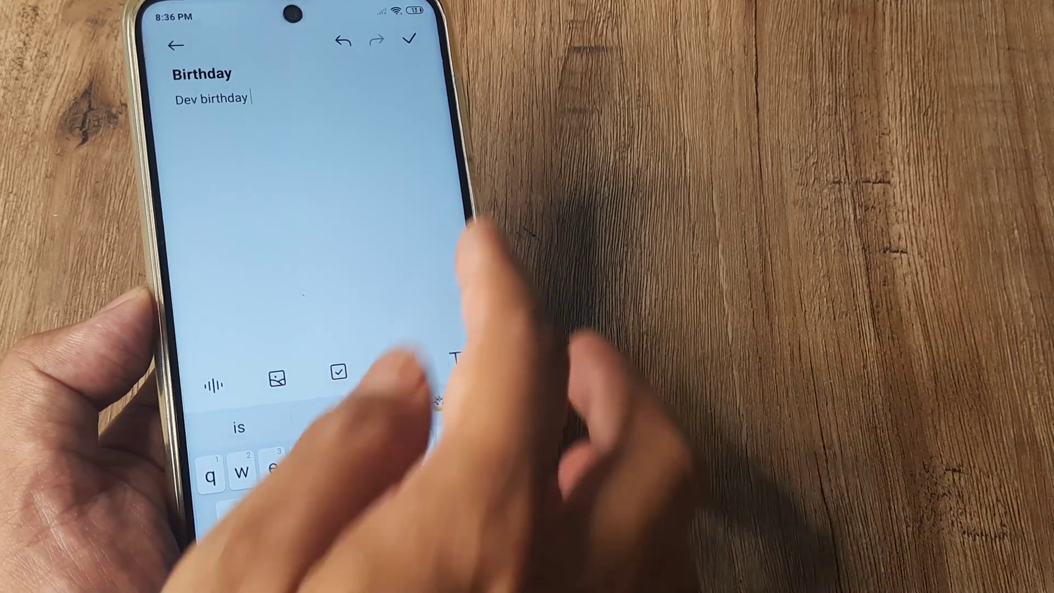
- Save the note and give it the leaf-patterned background theme
{"action": "left_click", "coordinate": [409, 43]}
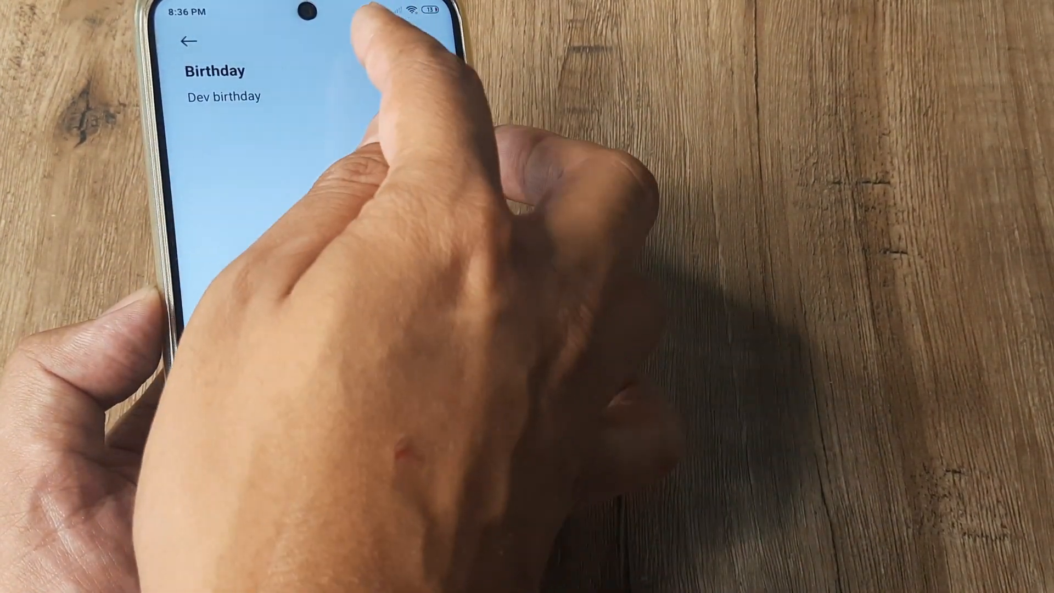
{"action": "left_click", "coordinate": [387, 39]}
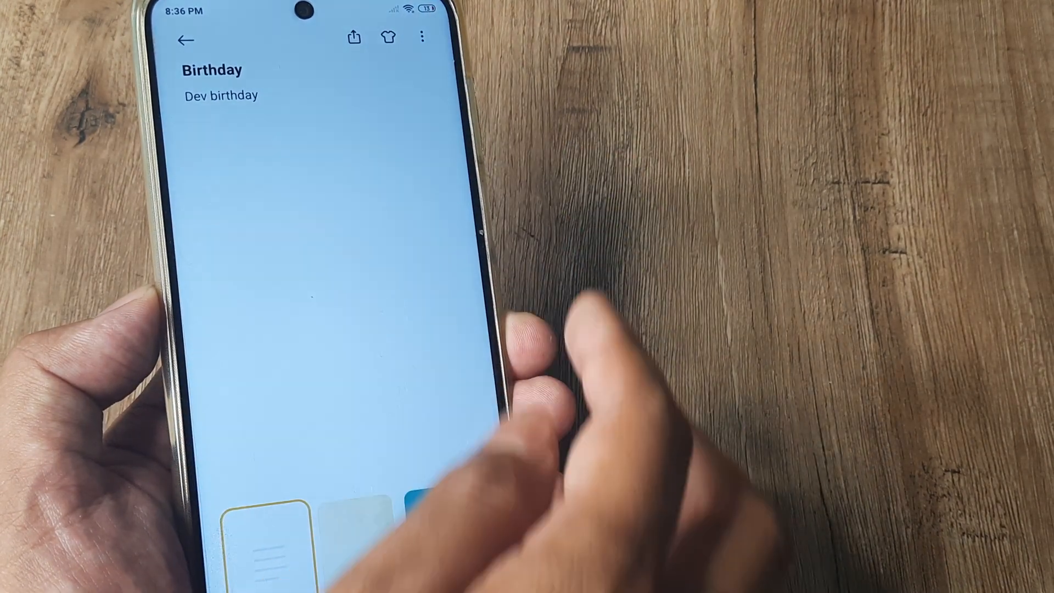
{"action": "left_click", "coordinate": [424, 528]}
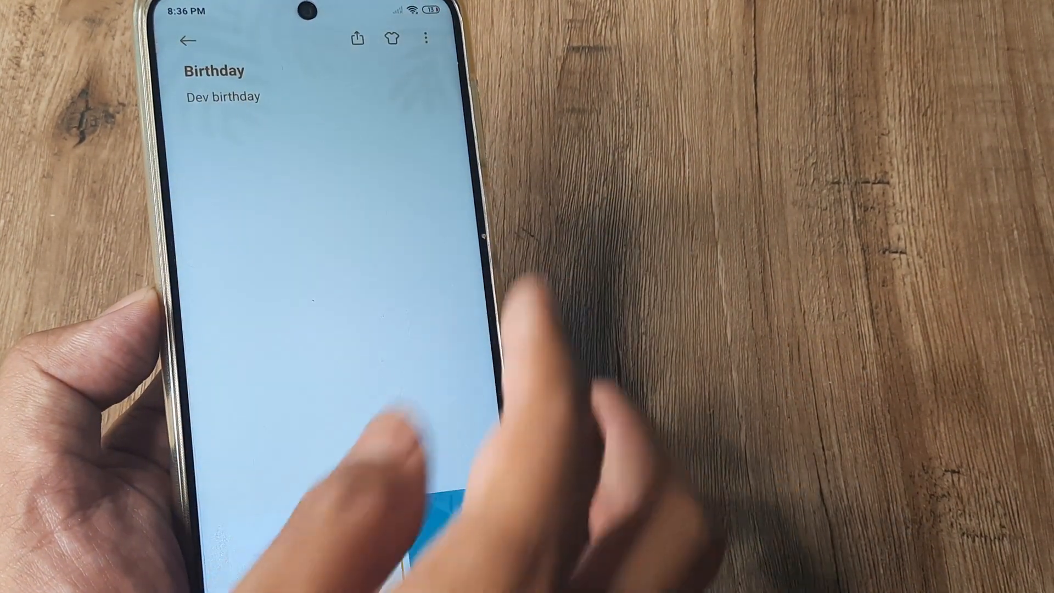
- Set a reminder on the note for Wed, May 3 at 09:30
{"action": "left_click", "coordinate": [426, 39]}
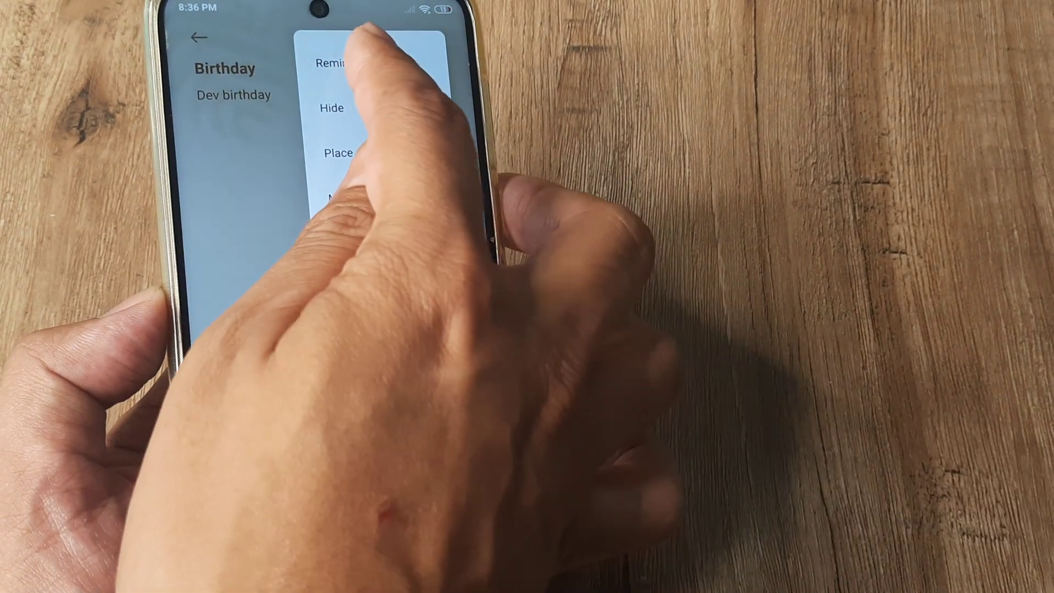
{"action": "left_click", "coordinate": [330, 61]}
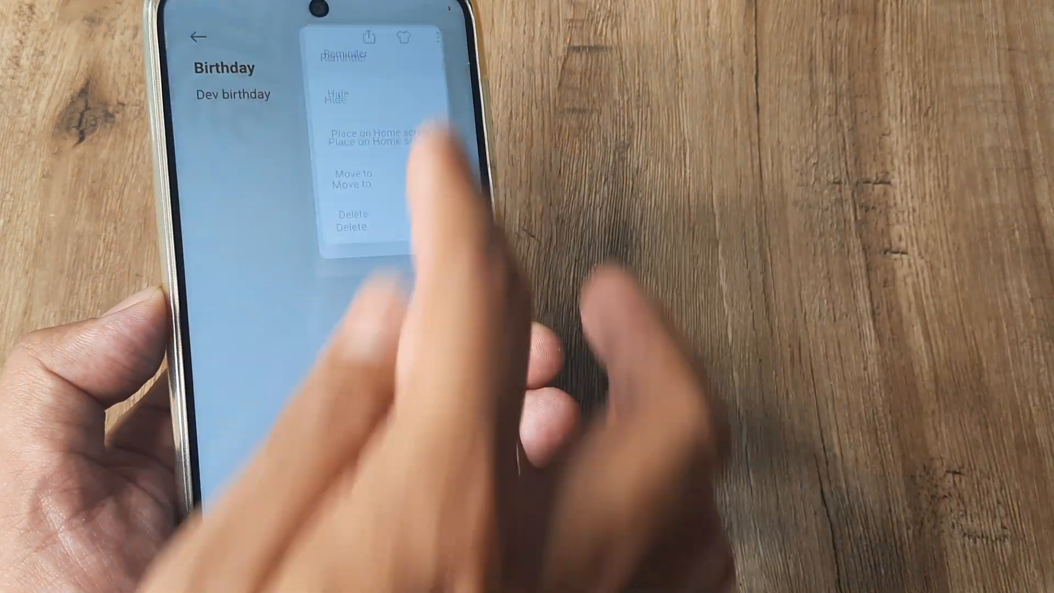
{"action": "left_click_drag", "start_coordinate": [289, 495], "coordinate": [288, 379]}
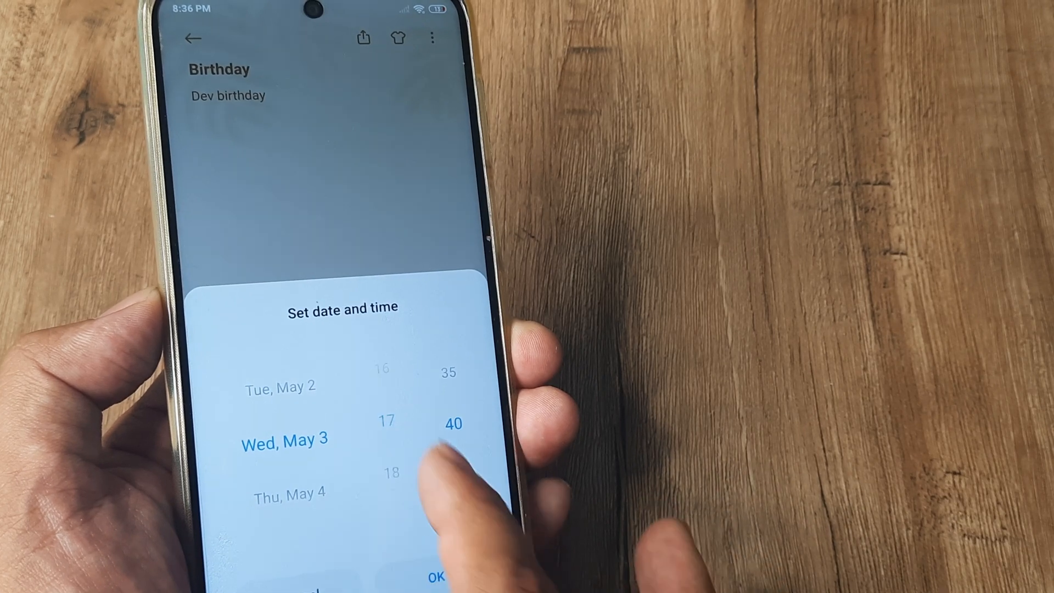
{"action": "left_click_drag", "start_coordinate": [387, 429], "coordinate": [387, 495]}
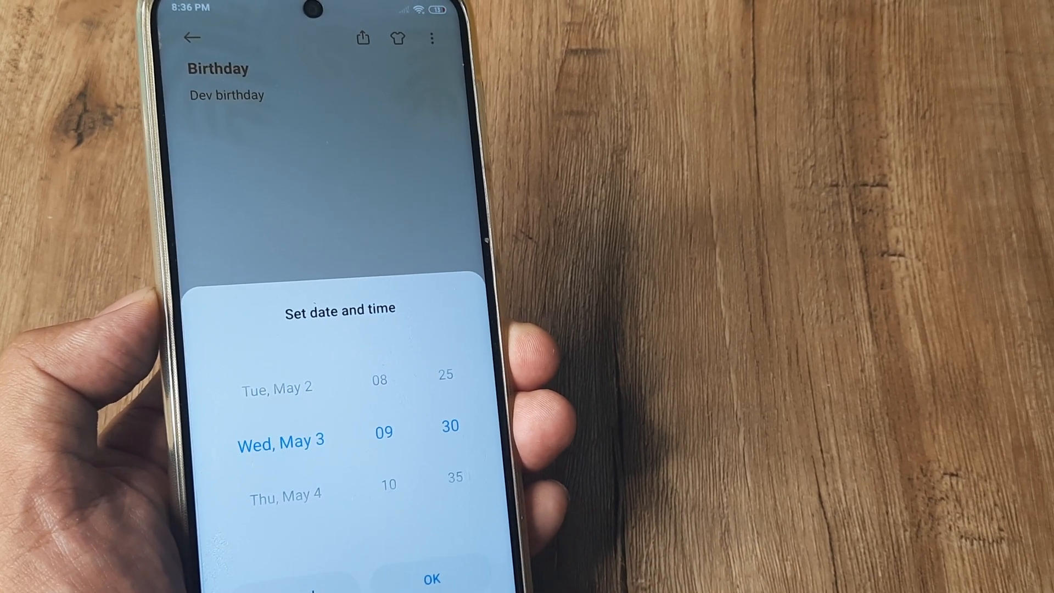
{"action": "left_click", "coordinate": [433, 578]}
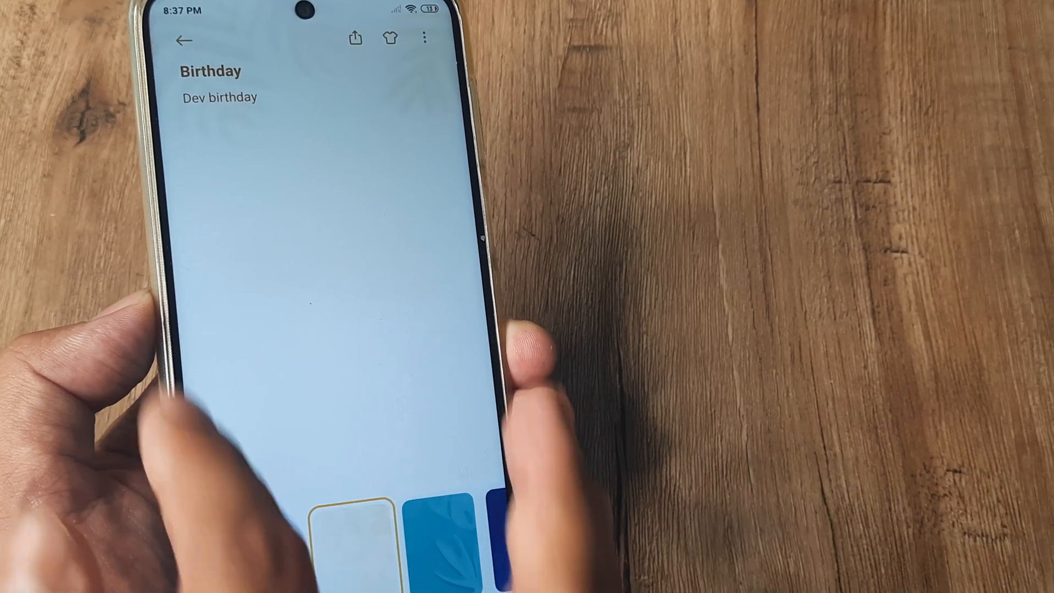
- Dismiss the options menu and return to the notes list showing the Birthday note
{"action": "left_click", "coordinate": [330, 289]}
{"action": "left_click", "coordinate": [425, 38]}
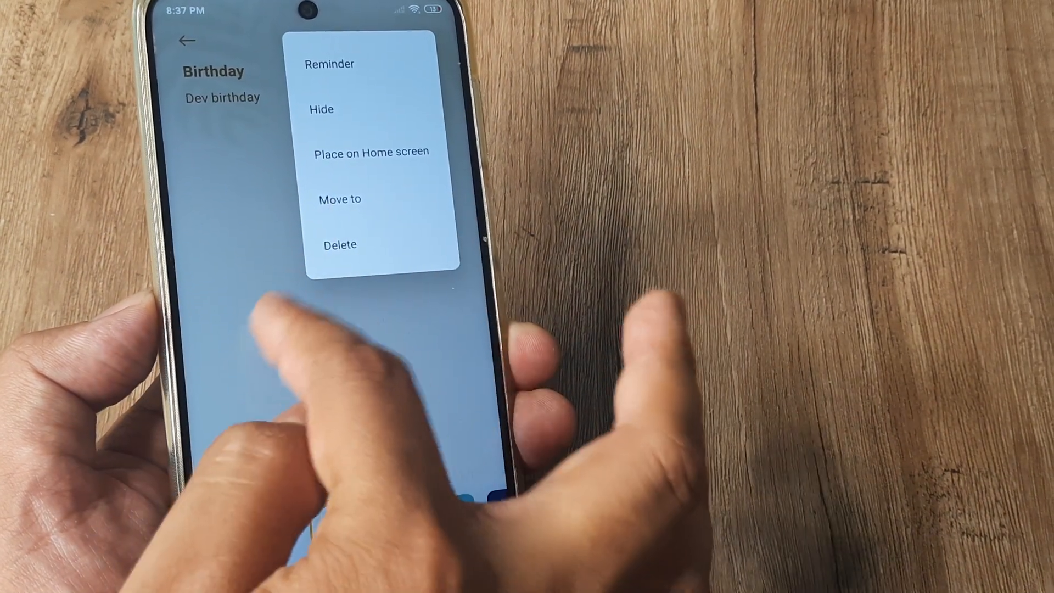
{"action": "left_click", "coordinate": [330, 371]}
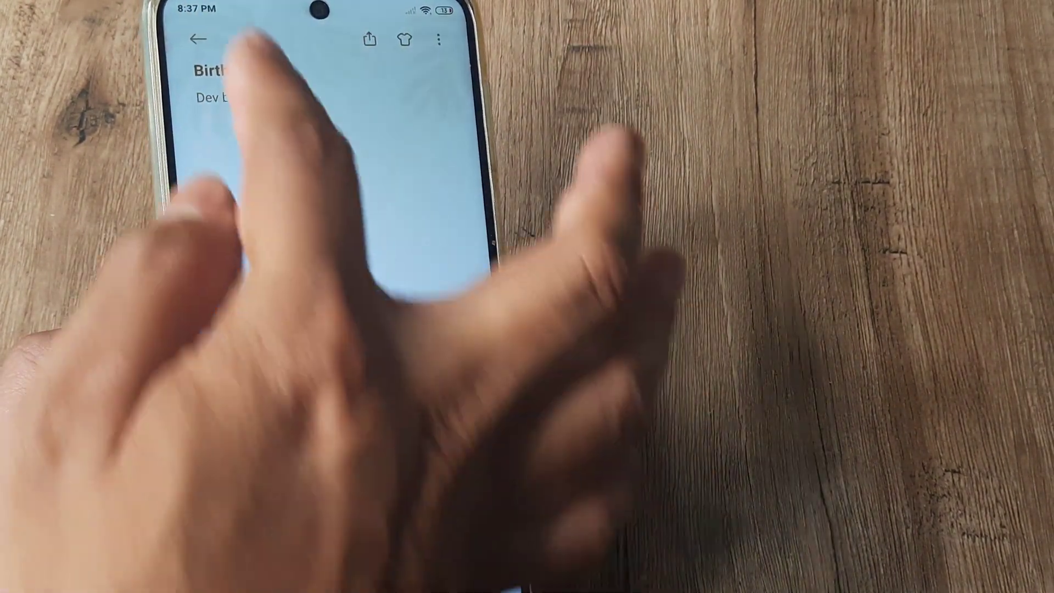
{"action": "left_click", "coordinate": [199, 39]}
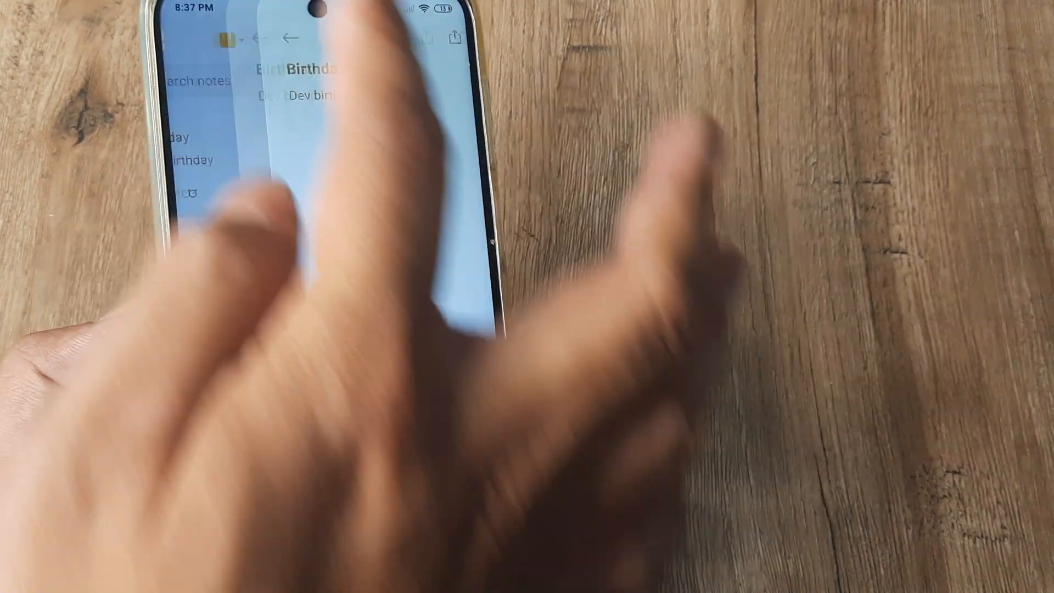